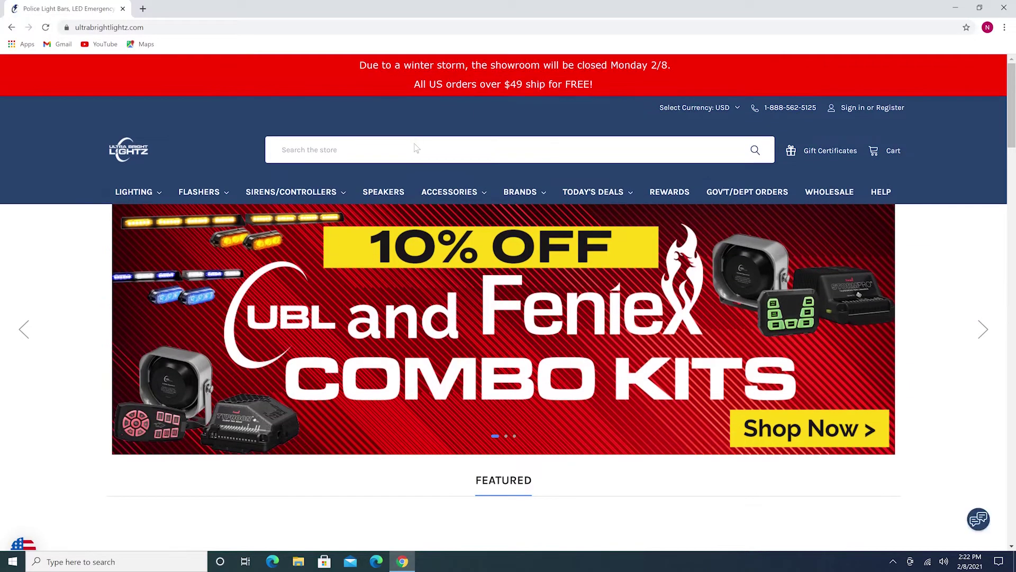
Search the store for 'z flash' and open the Ford Z-Flash plugin flasher module page.
left_click(416, 149)
type("z flash")
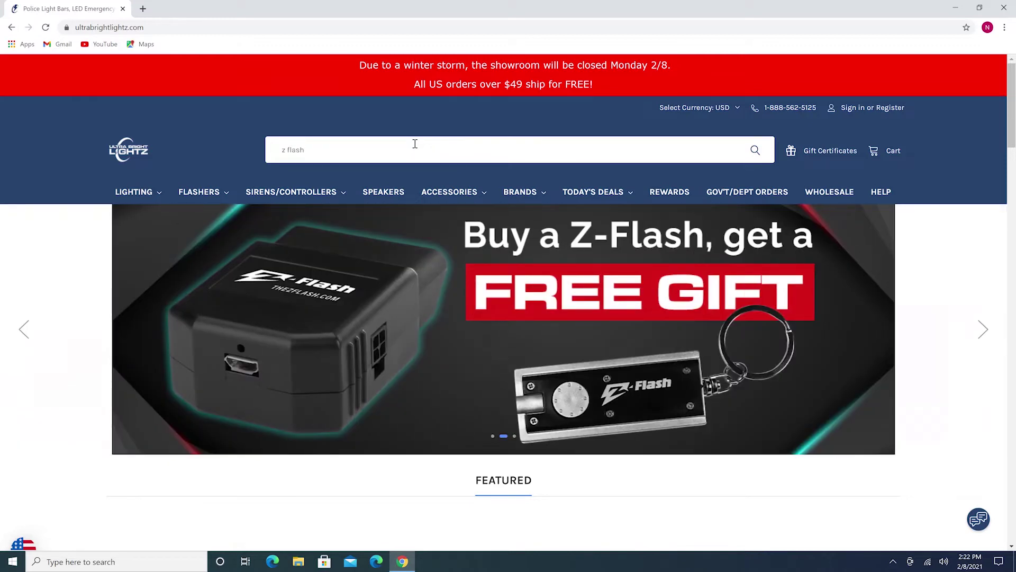
key("Return")
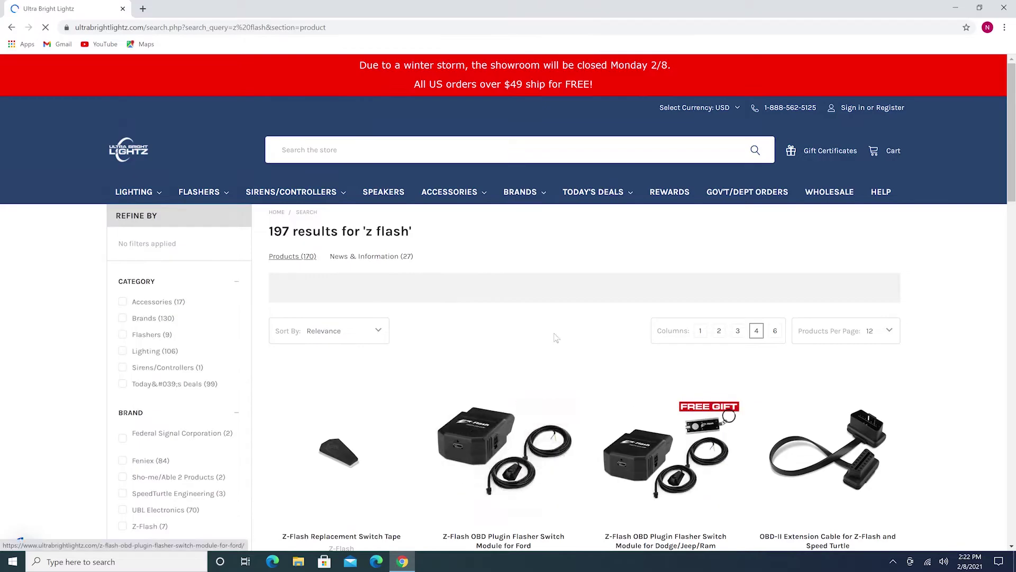
scroll(728, 400, "down", 5)
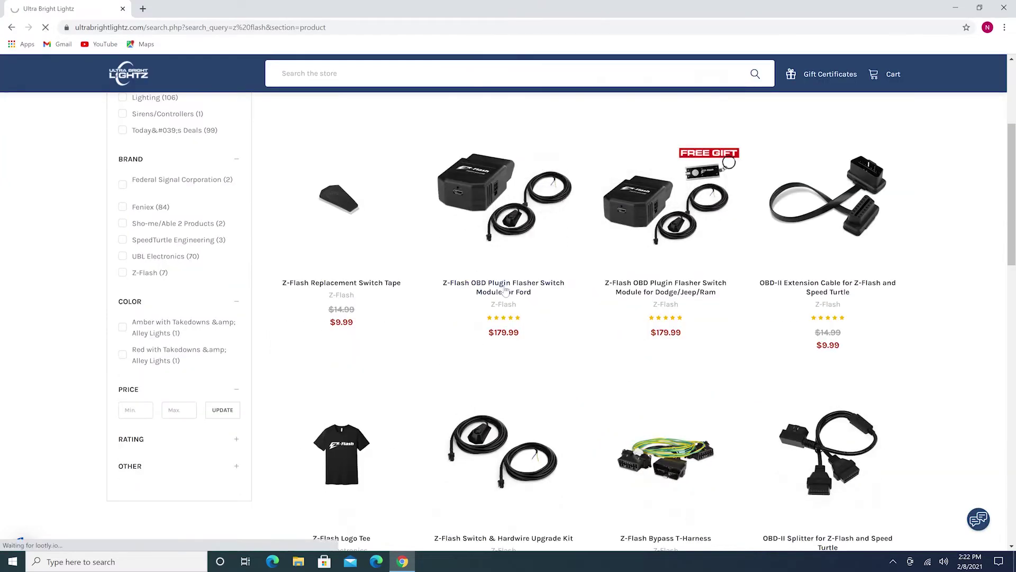
left_click(504, 290)
Download the ZFlash200_060520.exe software installer from the Downloads section and run it.
scroll(407, 259, "down", 20)
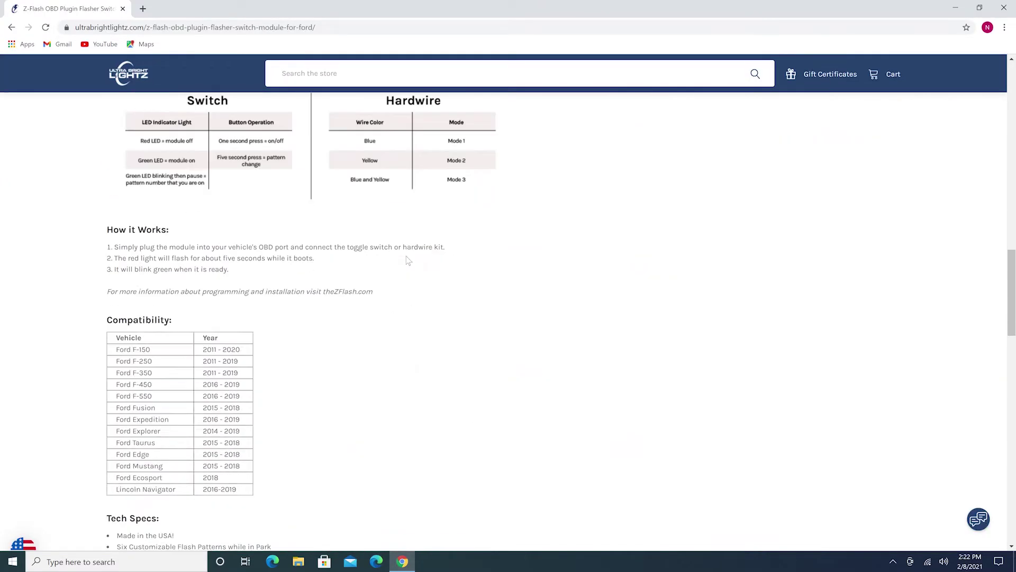
scroll(406, 256, "down", 5)
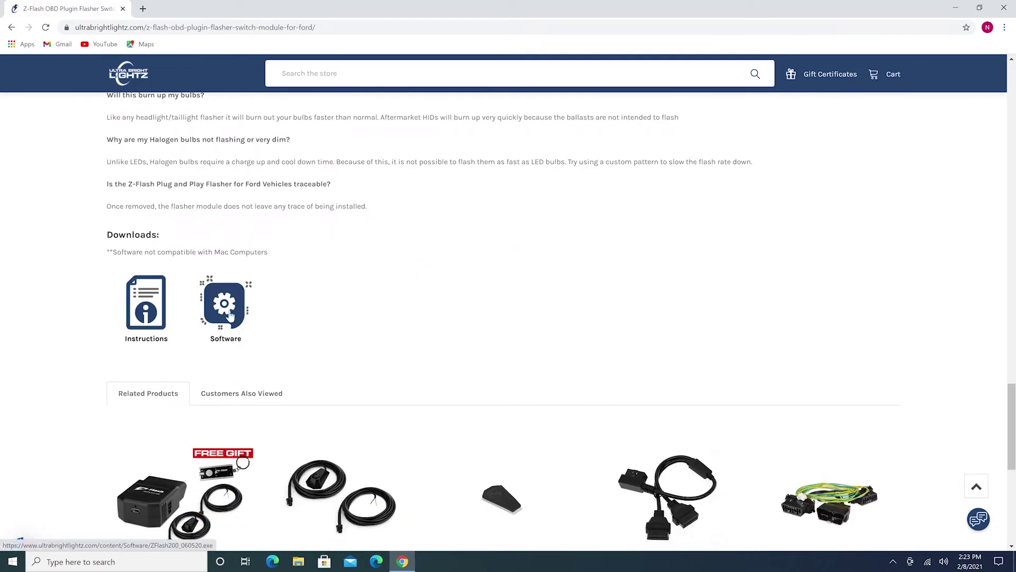
left_click(224, 310)
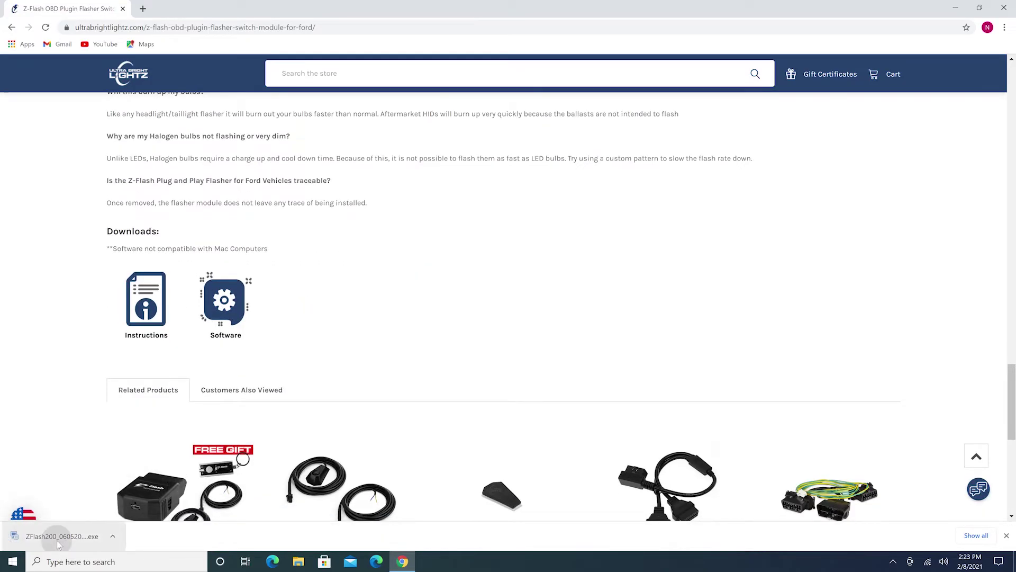
left_click(58, 544)
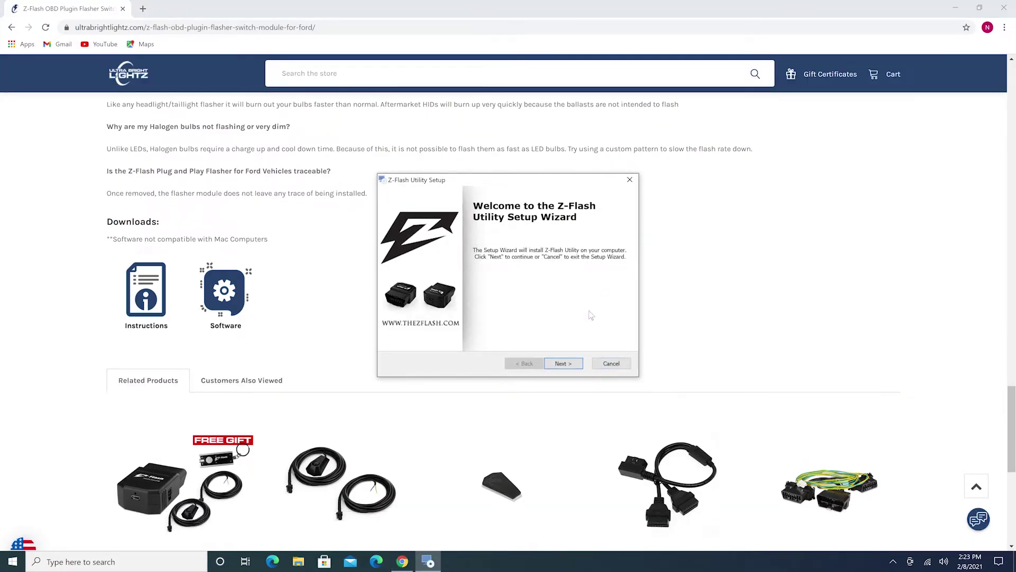
Install the Z-Flash Utility into the default installation folder.
key("Return")
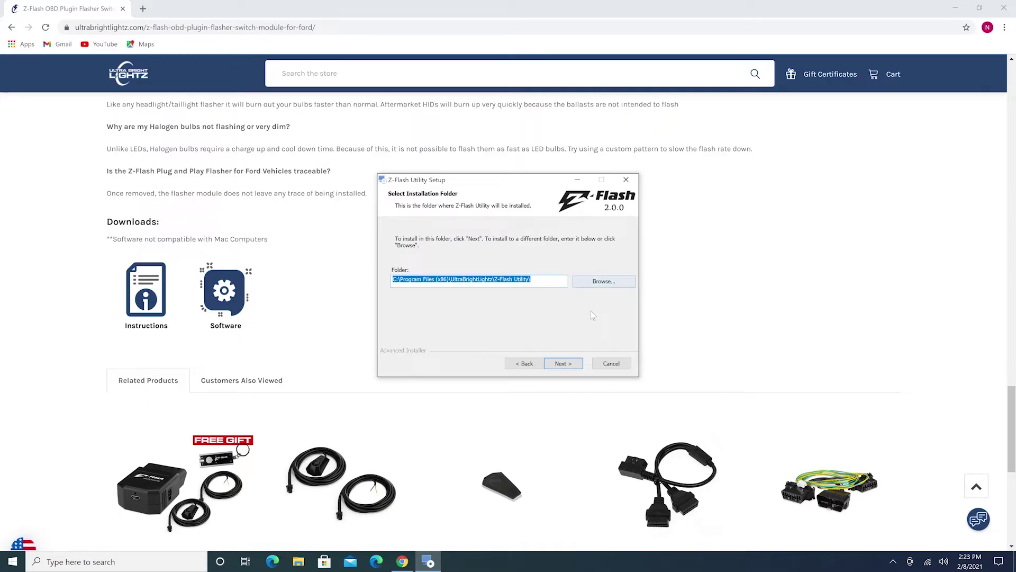
left_click(568, 365)
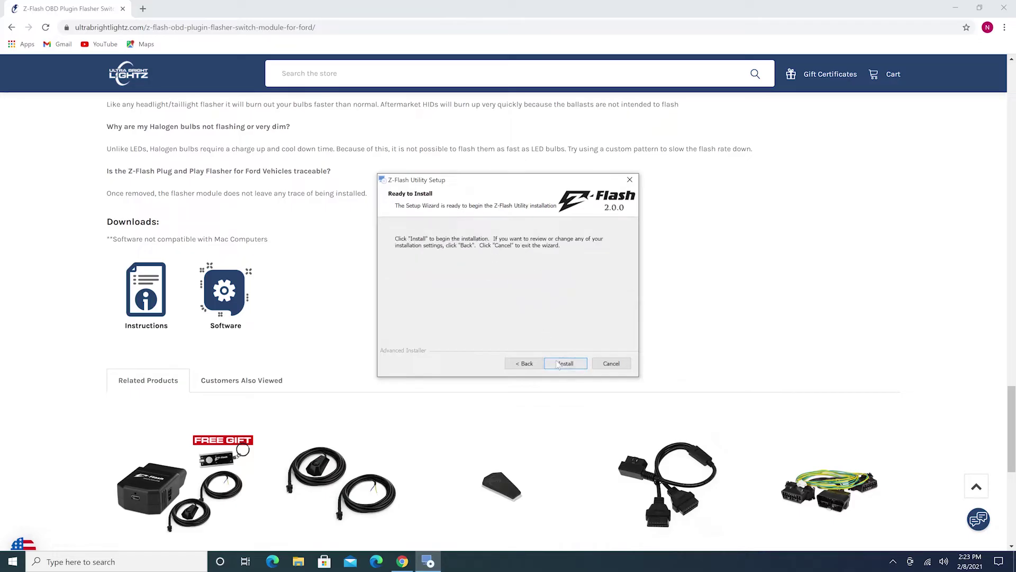
left_click(561, 363)
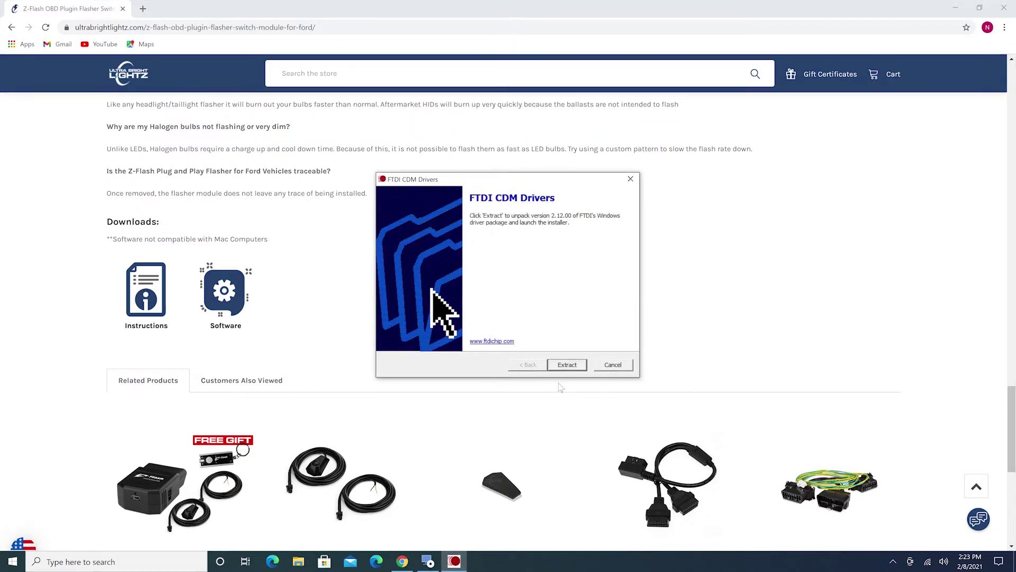
Extract and install the FTDI drivers, accepting the licence, and finish with Launch Z-Flash Utility ticked.
left_click(567, 366)
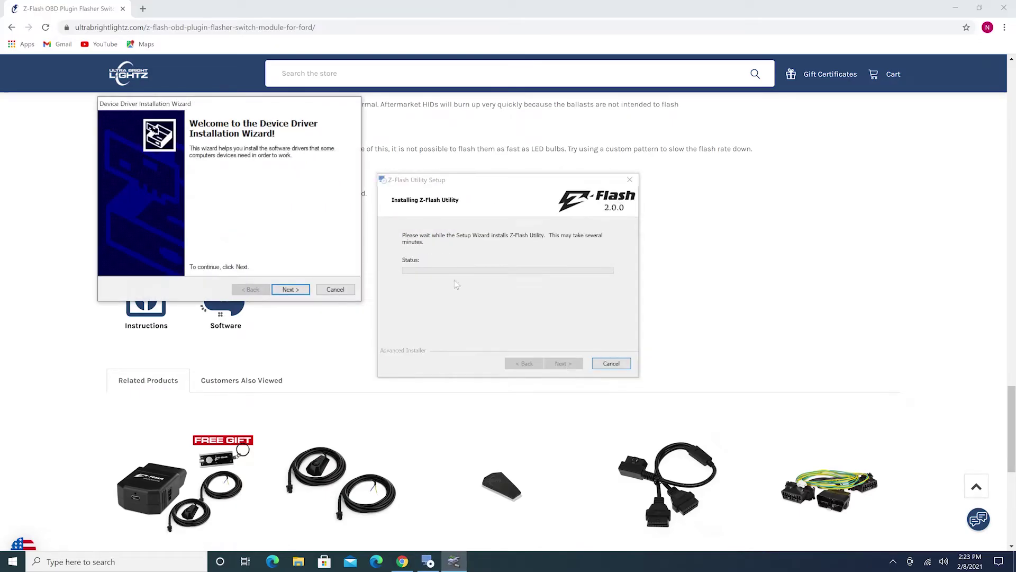
left_click(290, 290)
left_click(201, 250)
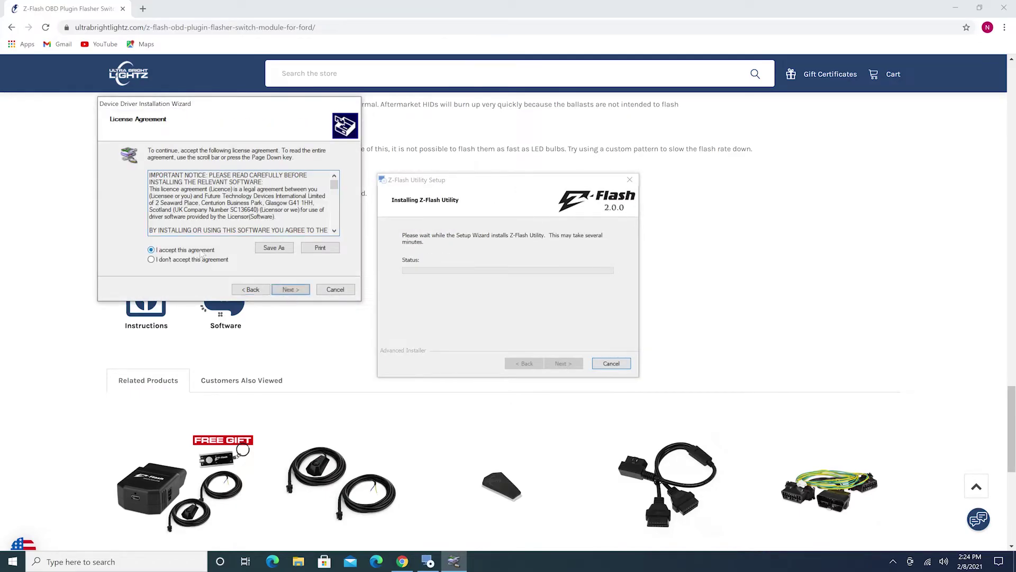
left_click(291, 290)
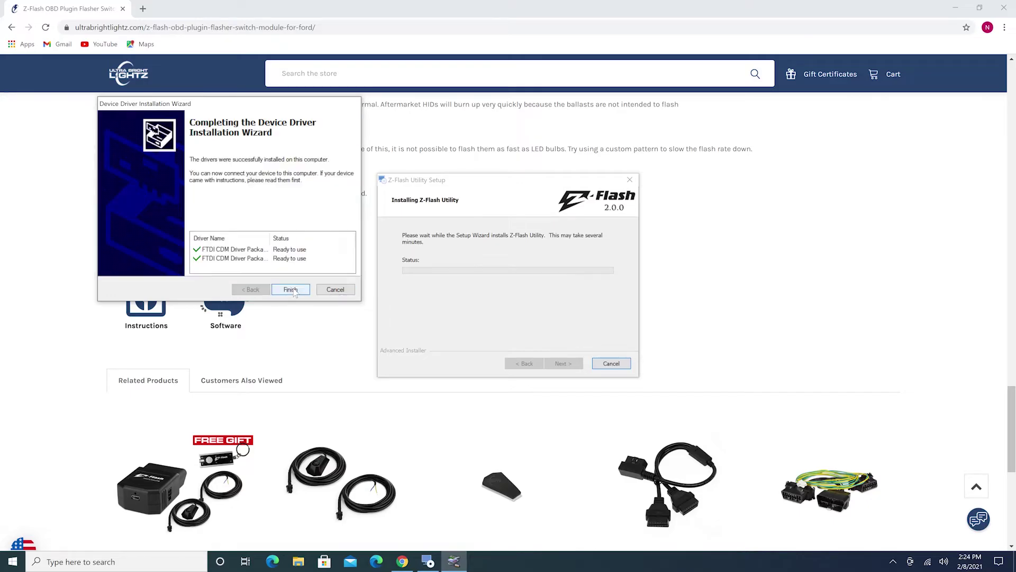
left_click(290, 289)
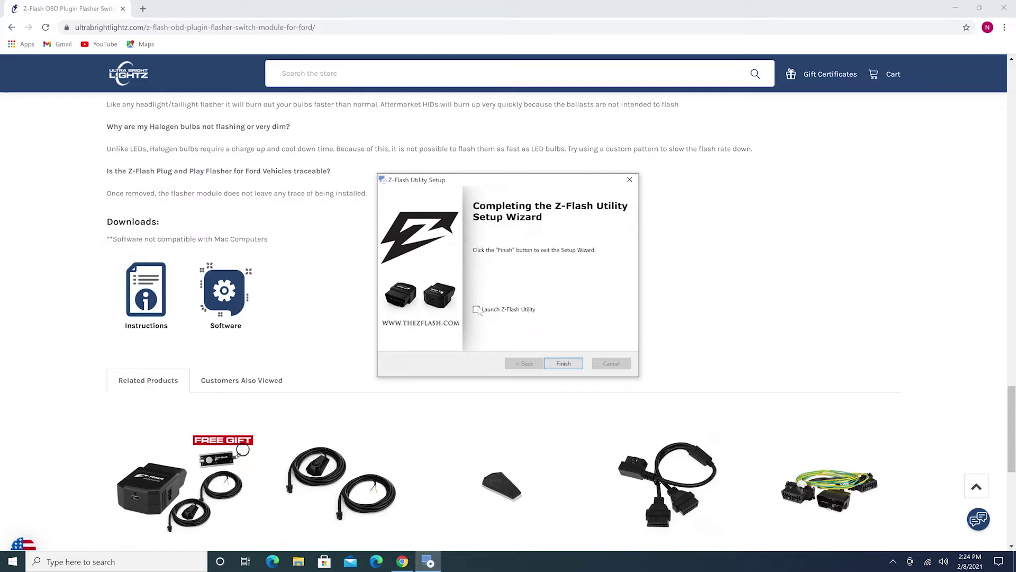
left_click(477, 310)
left_click(563, 364)
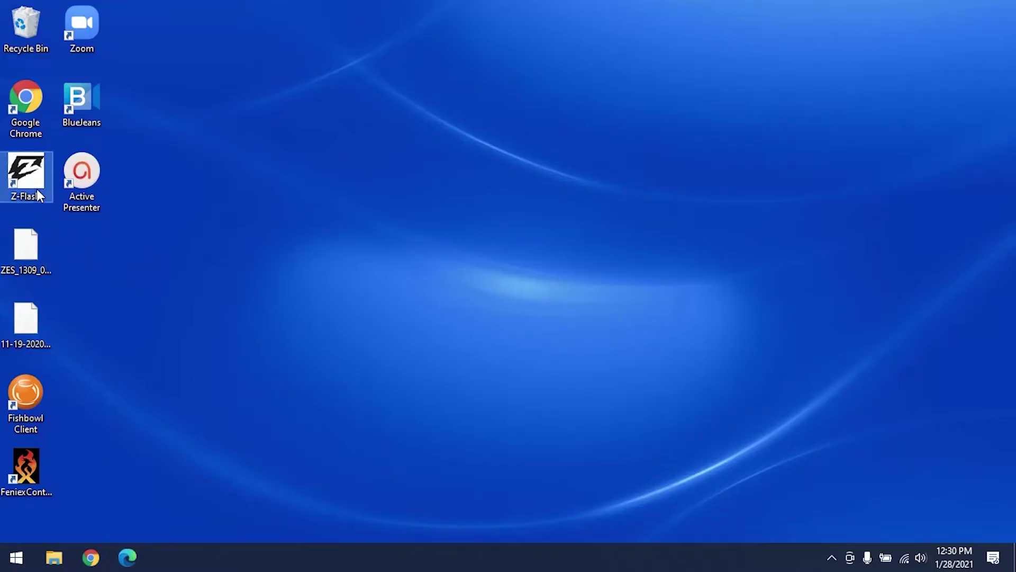
Launch the Z-Flash Programming Utility from its desktop shortcut.
double_click(36, 189)
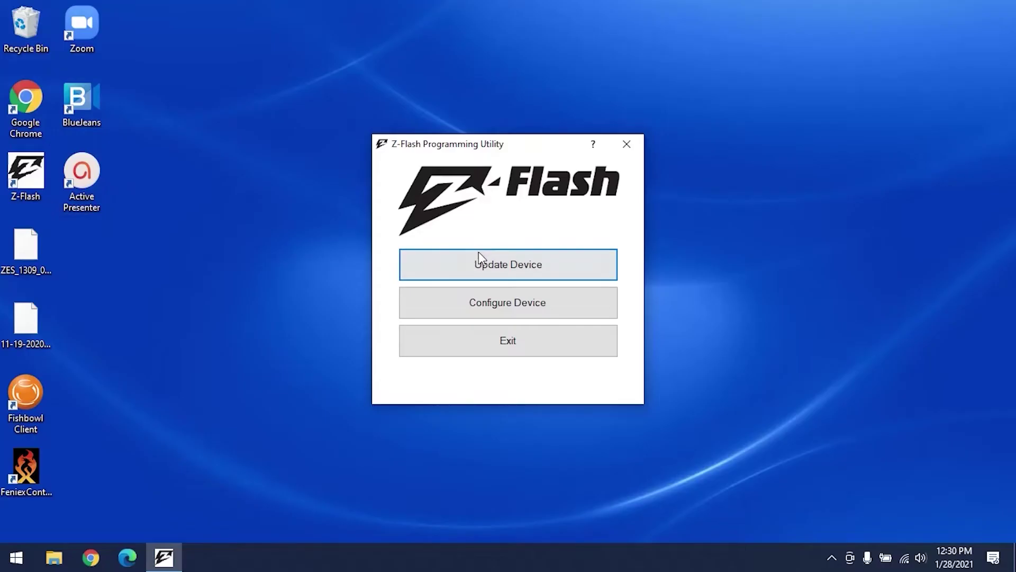
Start a device update, check for newer firmware, and switch to the manual firmware options.
left_click(488, 257)
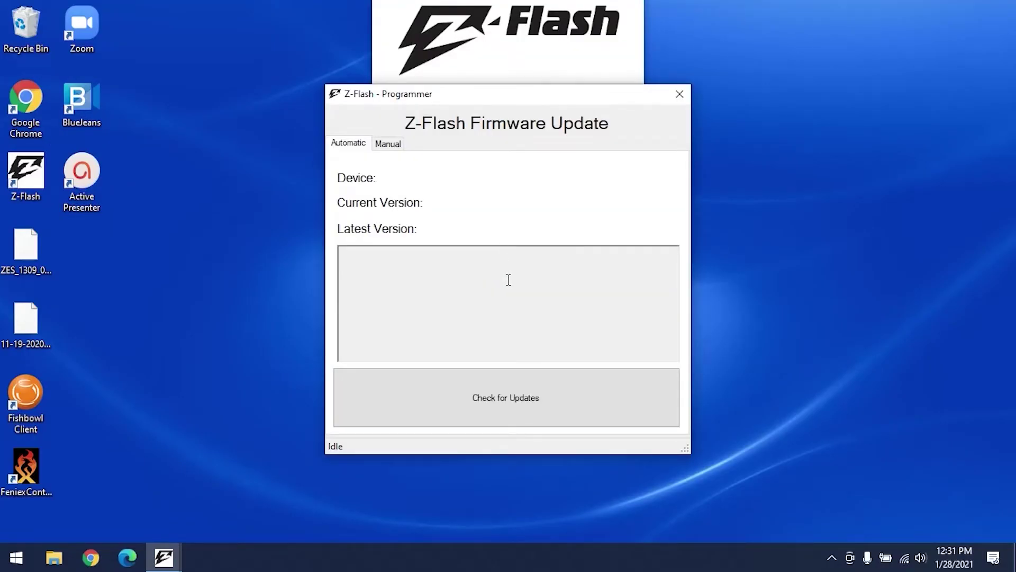
left_click(538, 396)
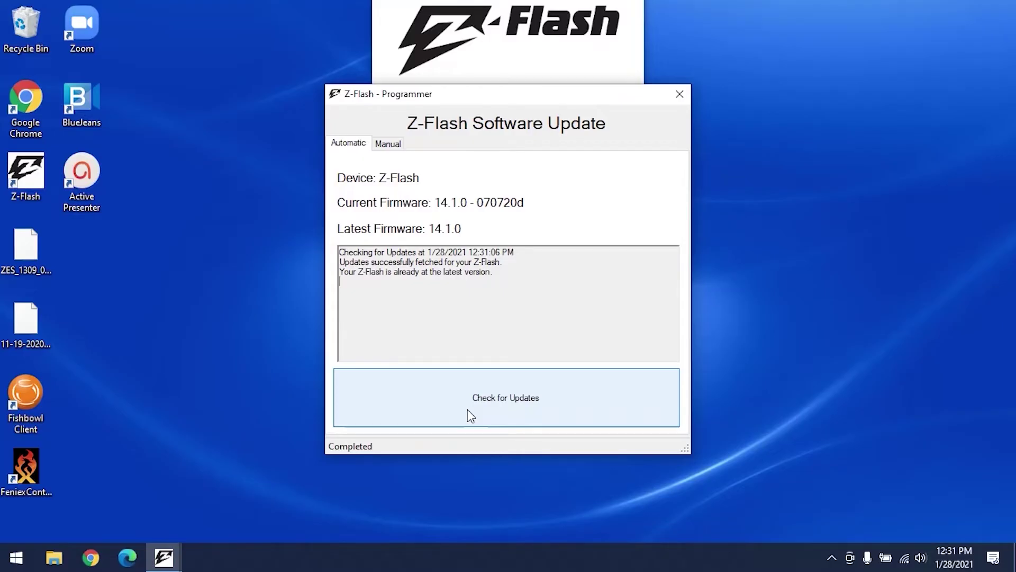
left_click(393, 148)
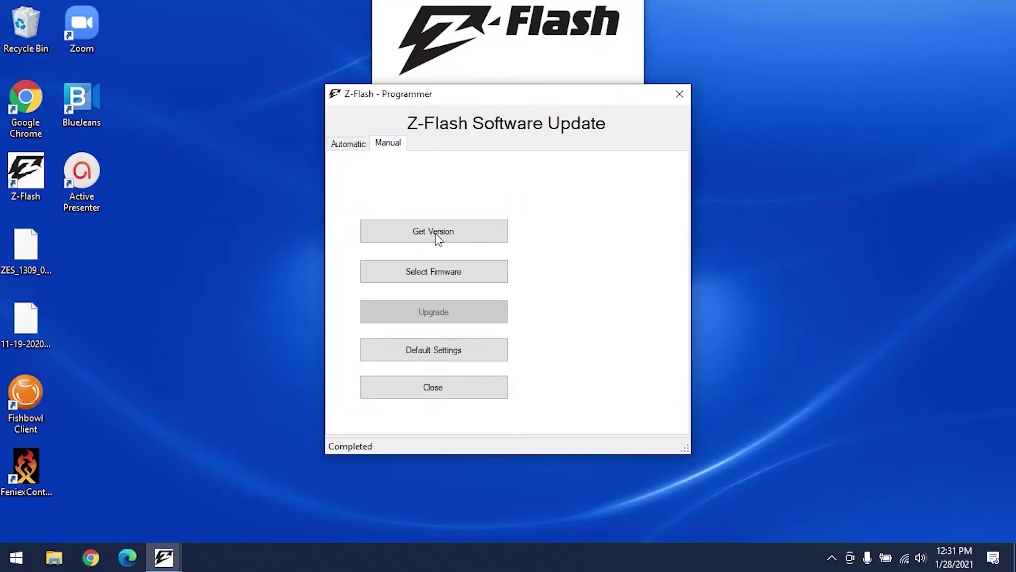
Factory-reset the device, read firmware version 14.1.0 - 070720d, and close the update window.
left_click(456, 350)
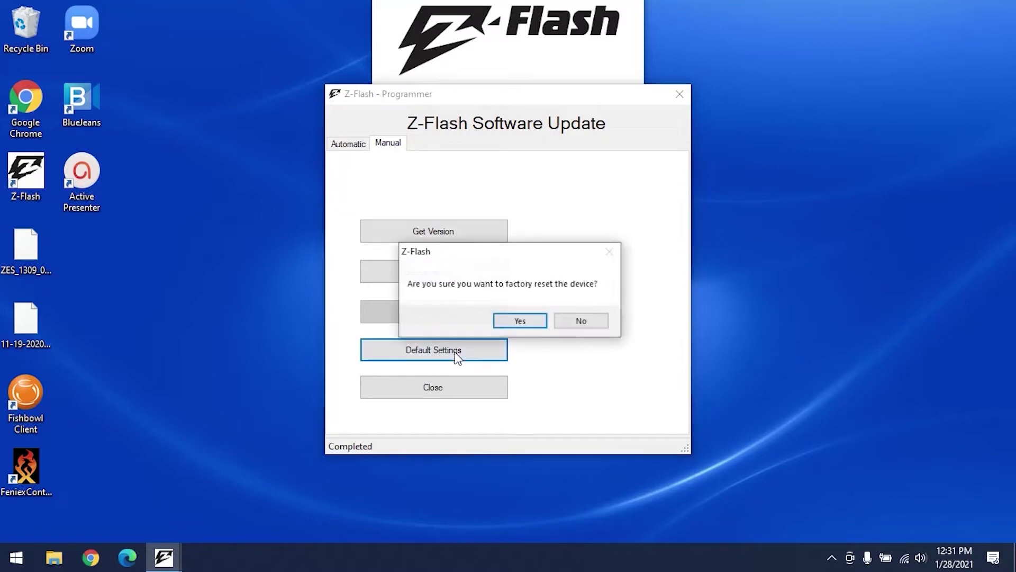
left_click(524, 320)
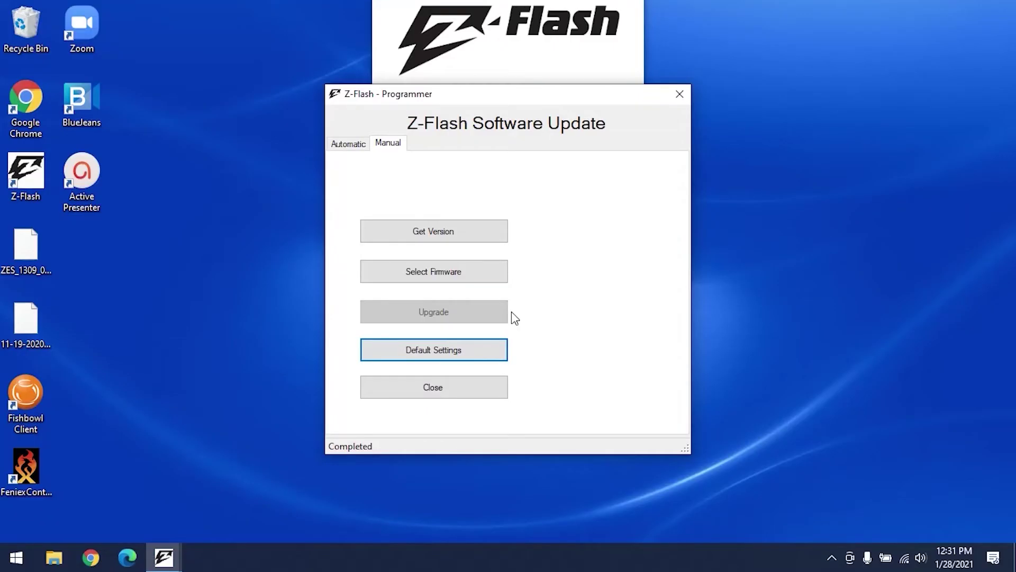
left_click(445, 239)
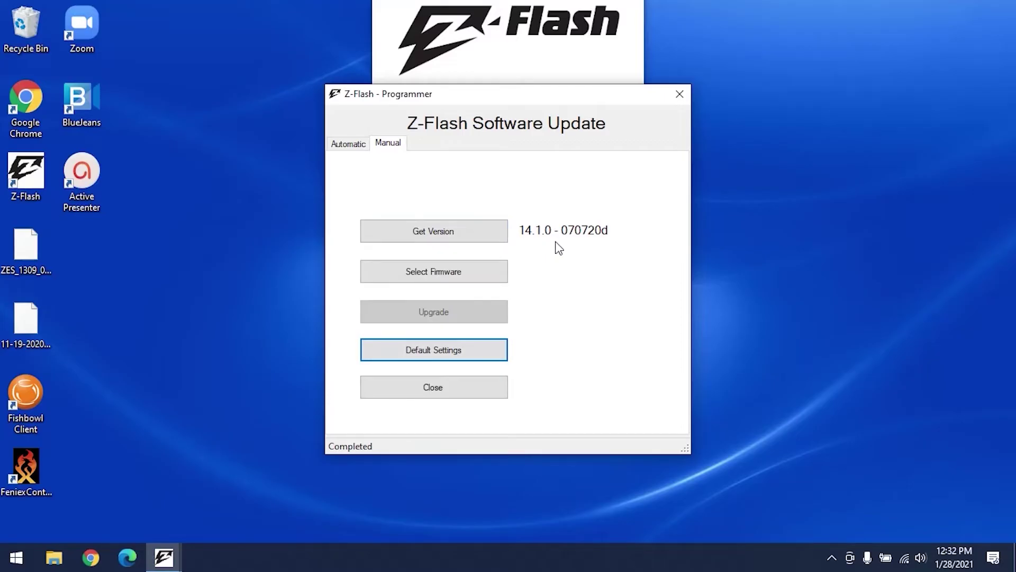
left_click(439, 386)
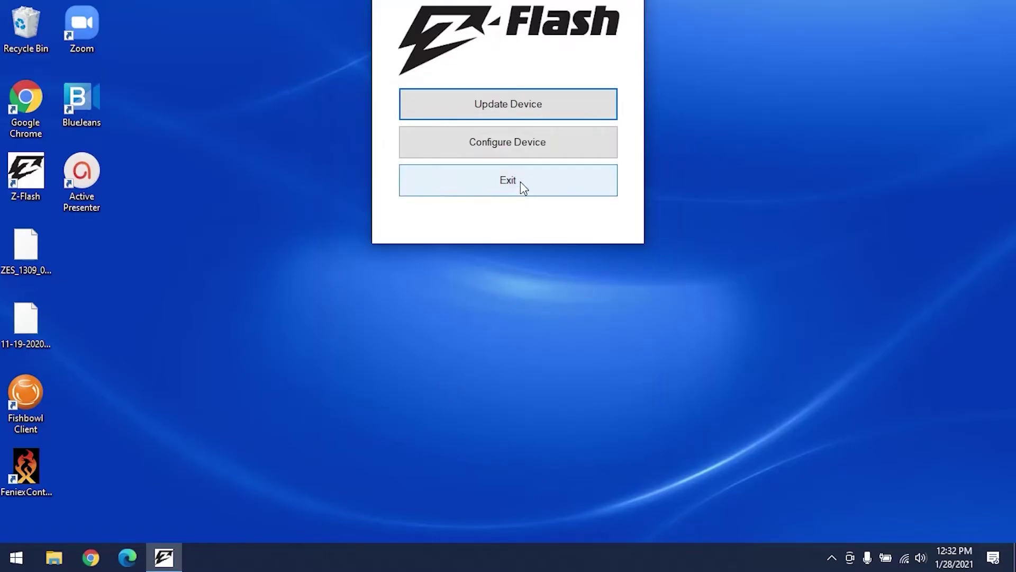
Configure the device to load pattern 1's 43-step sequence into the Flash Pattern editor.
left_click(511, 144)
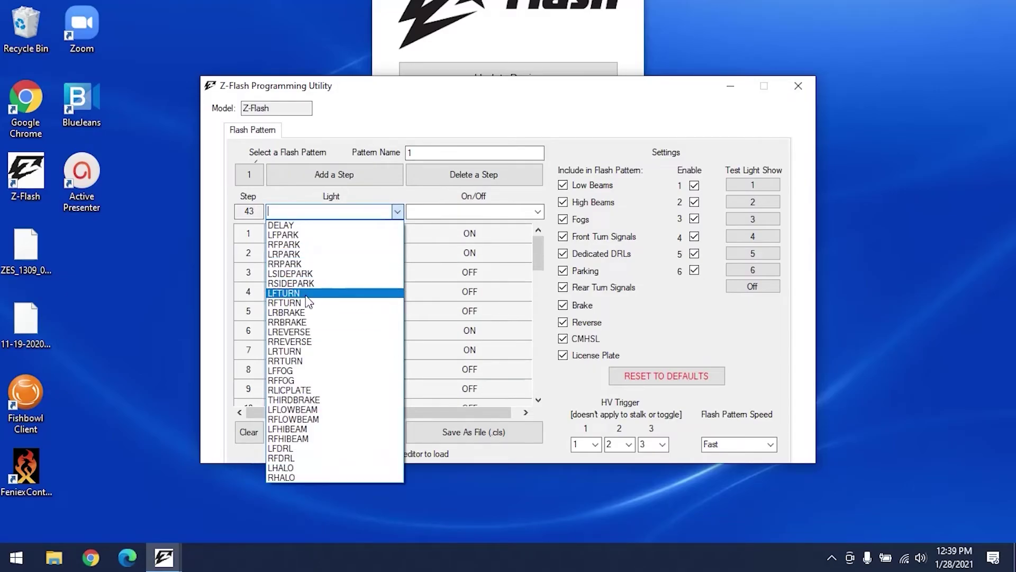
Give step 43 the light RFLOWBEAM and bring up its On/Off choices.
left_click(319, 419)
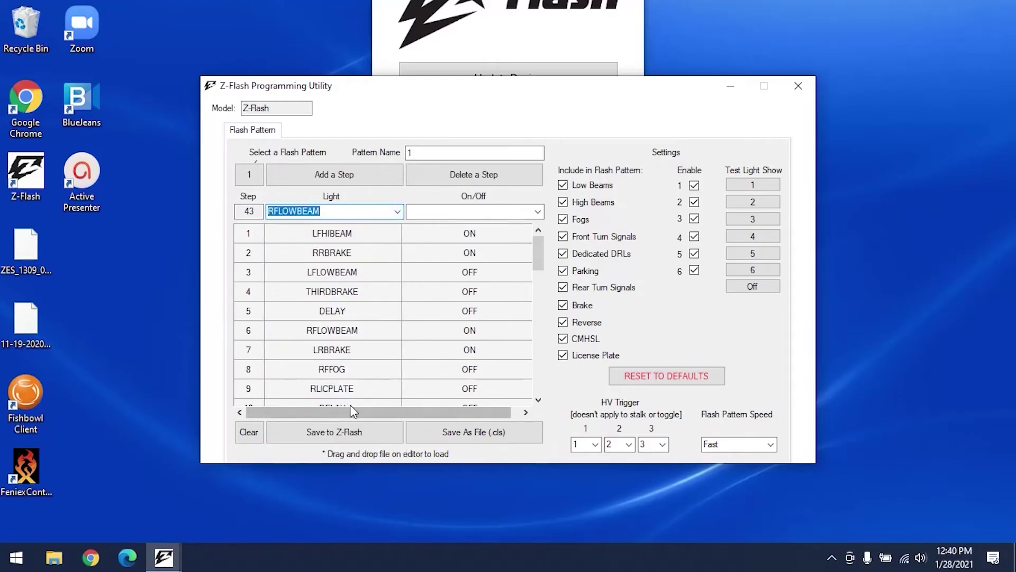
left_click(460, 211)
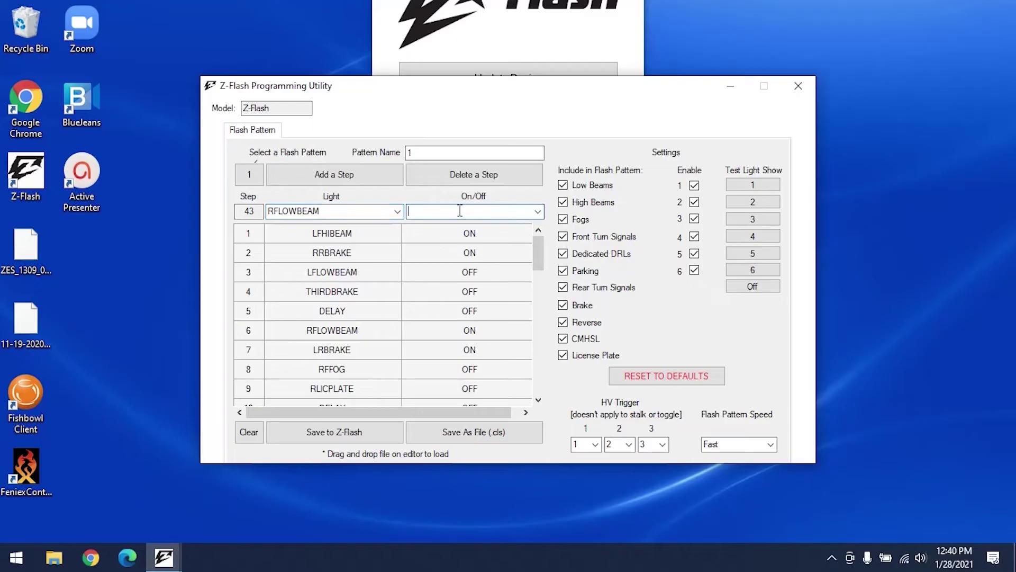
left_click(537, 211)
scroll(360, 316, "down", 3)
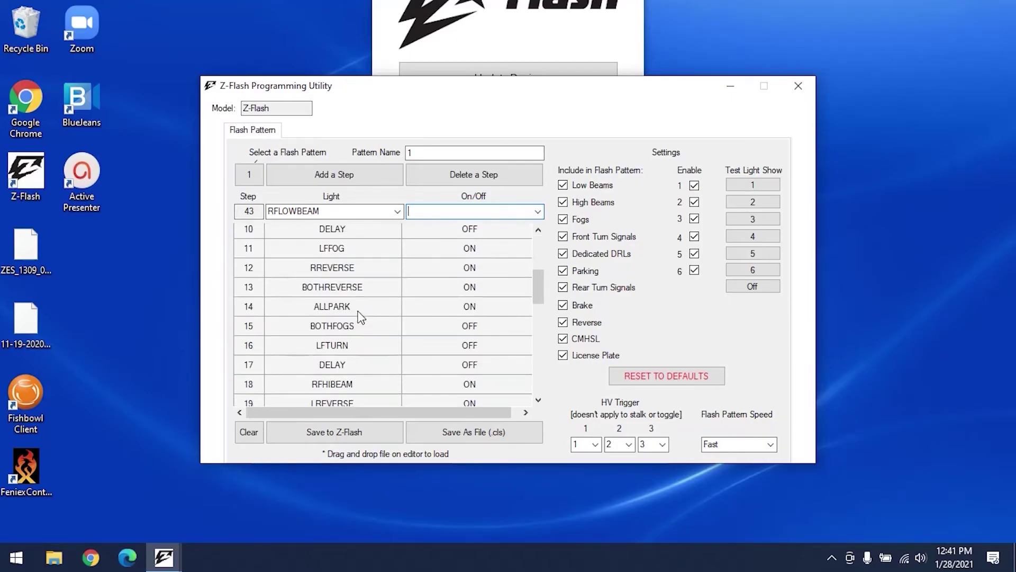
scroll(358, 324, "down", 6)
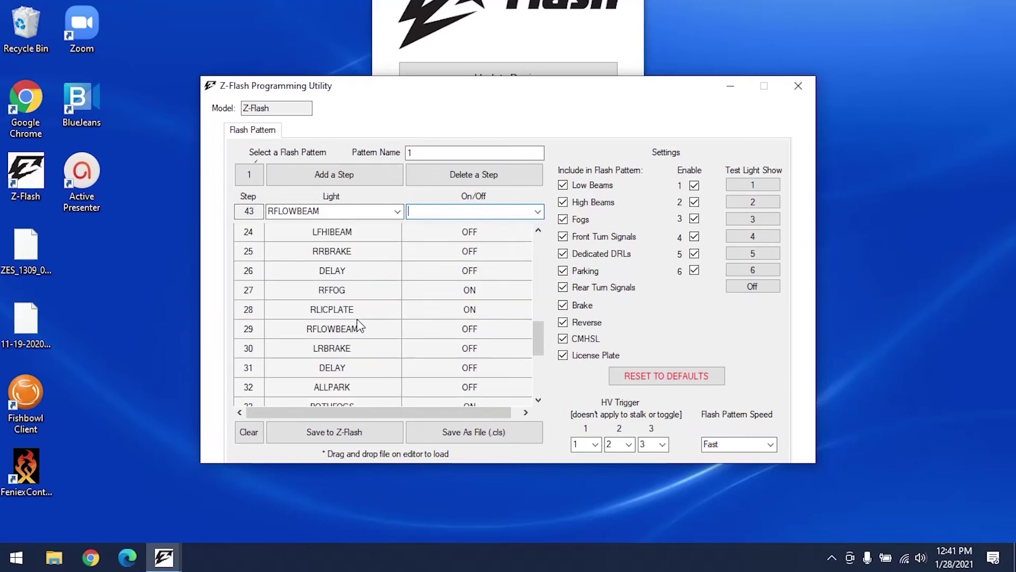
scroll(358, 321, "down", 1)
scroll(358, 324, "up", 4)
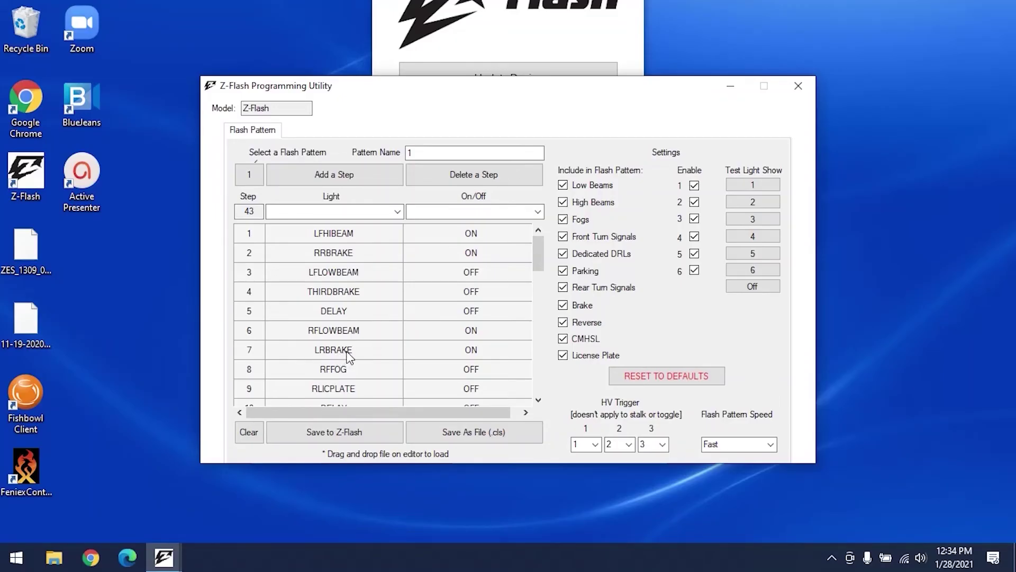
Insert a DELAY step below LRBRAKE at position 8, then remove it again.
right_click(348, 357)
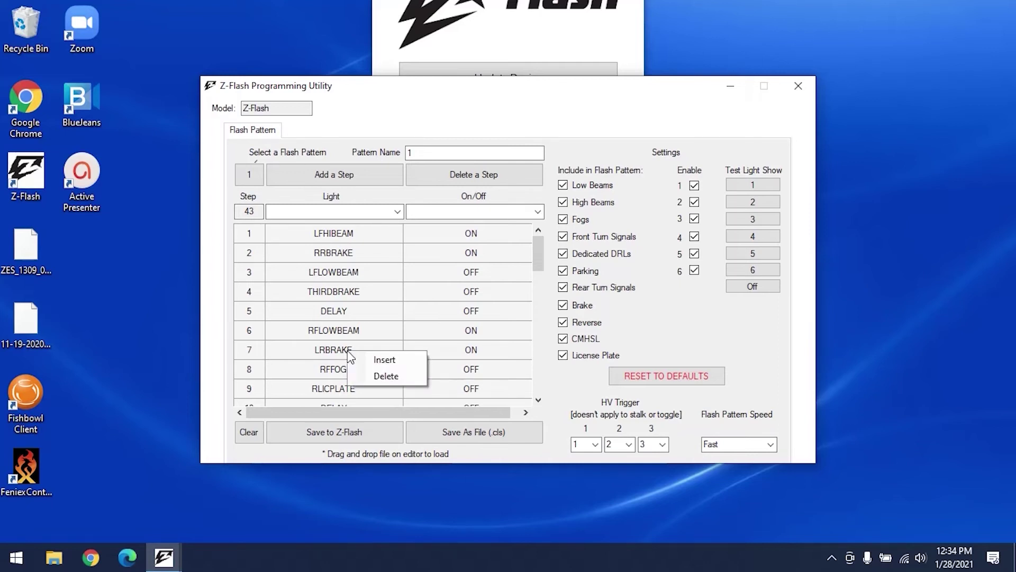
left_click(394, 367)
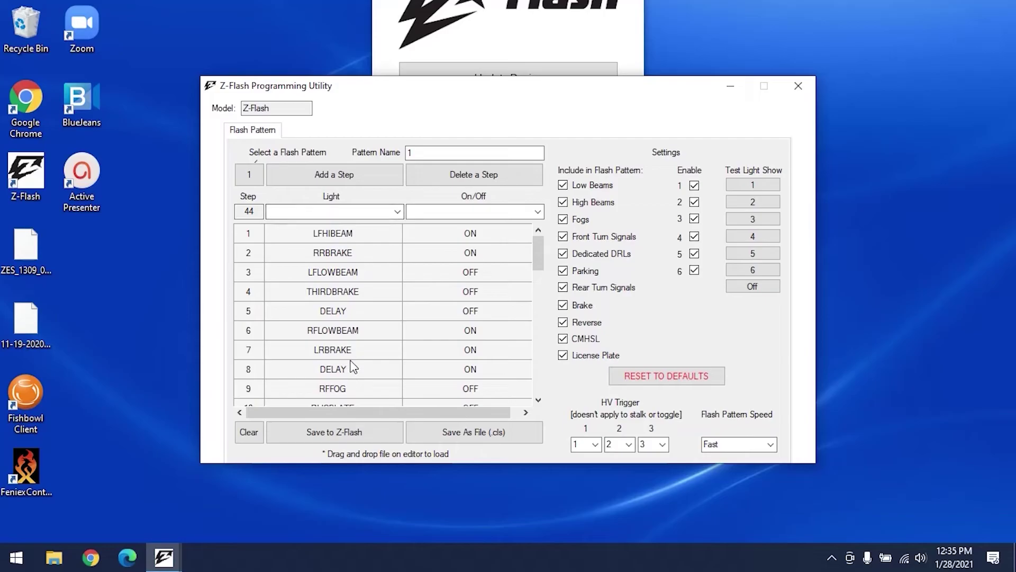
left_click(354, 367)
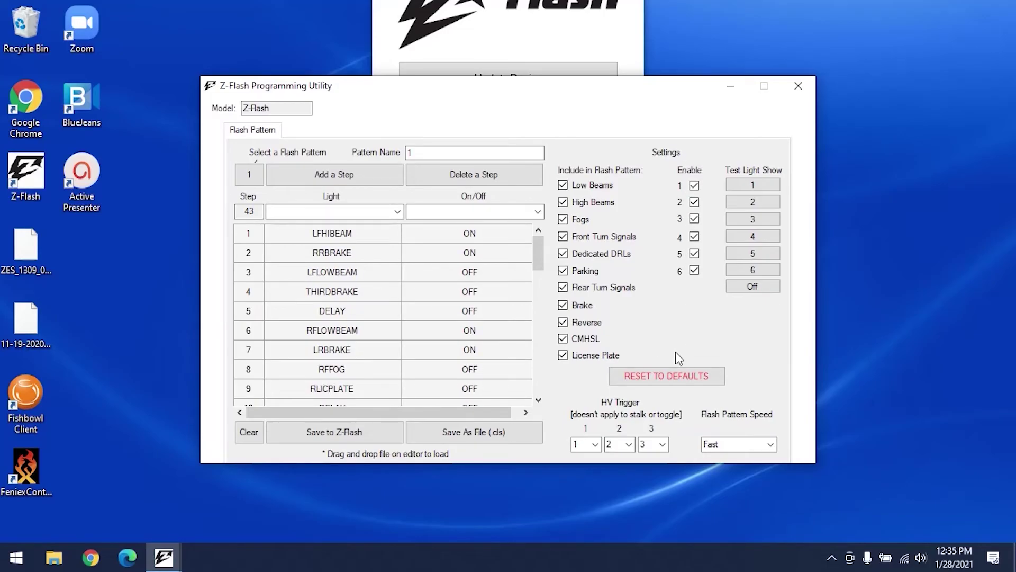
Reset settings to defaults (Fast speed, HV triggers 1, 2, 3) and clear the pattern's steps.
left_click(669, 380)
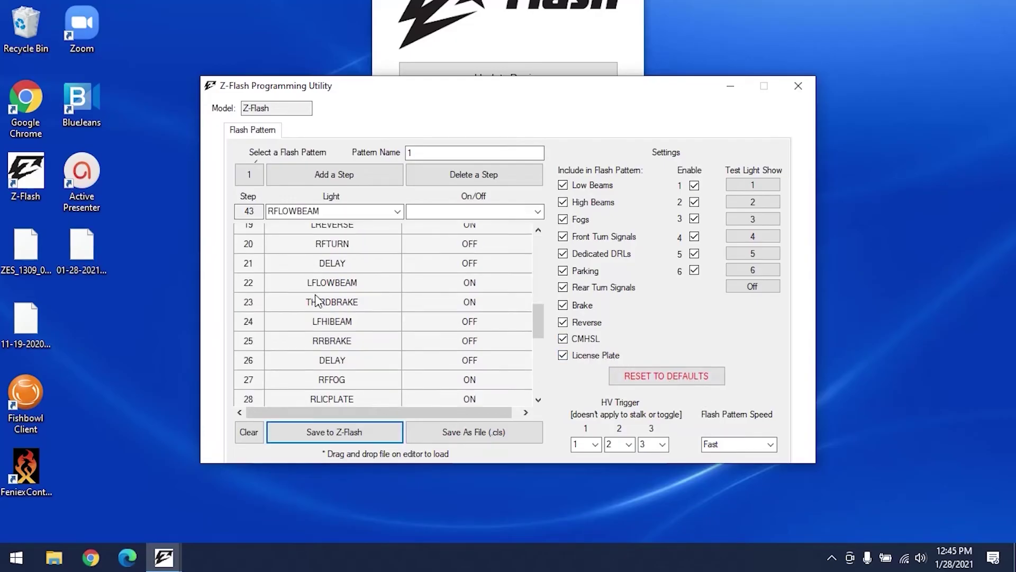
scroll(323, 301, "down", 3)
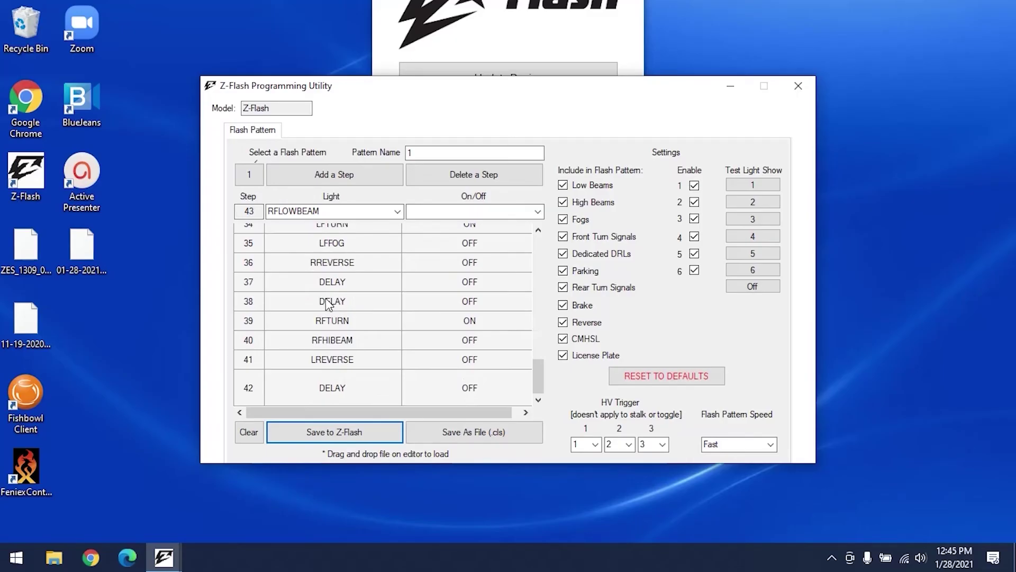
scroll(328, 302, "up", 10)
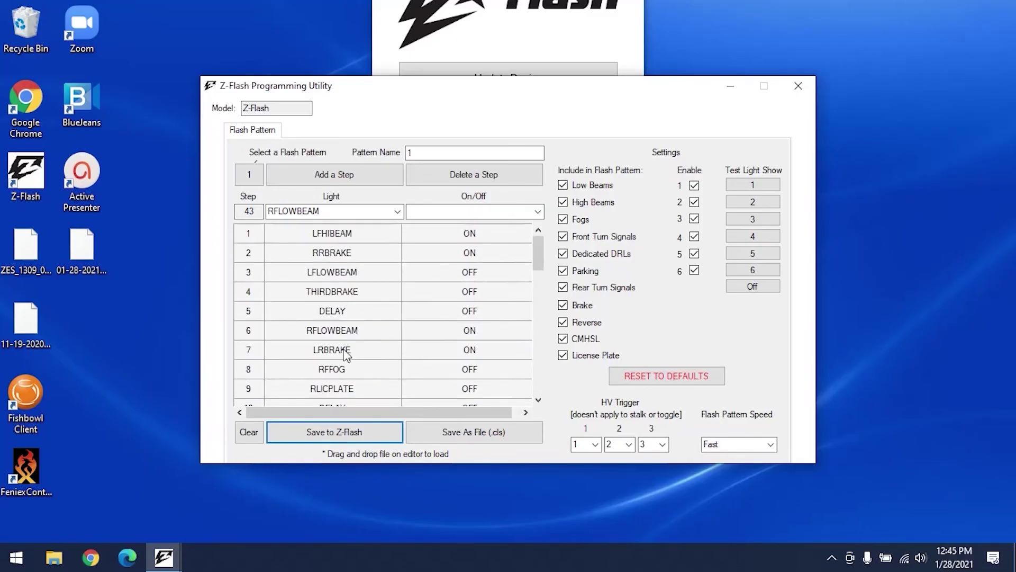
left_click(246, 432)
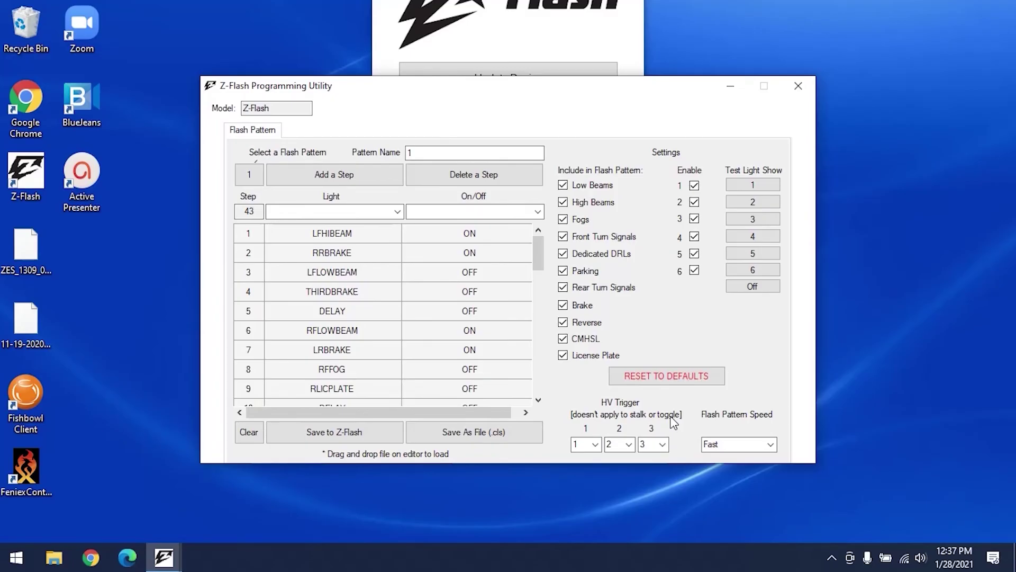
Save pattern 1 to the Desktop as 01-28-2021_1_lightshow.cls.
key("Tab")
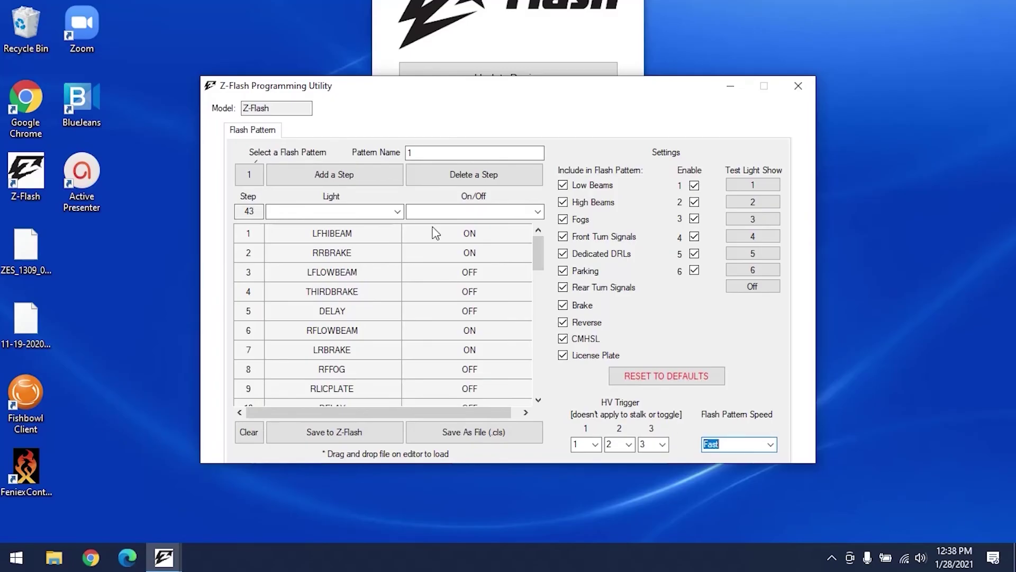
left_click(434, 153)
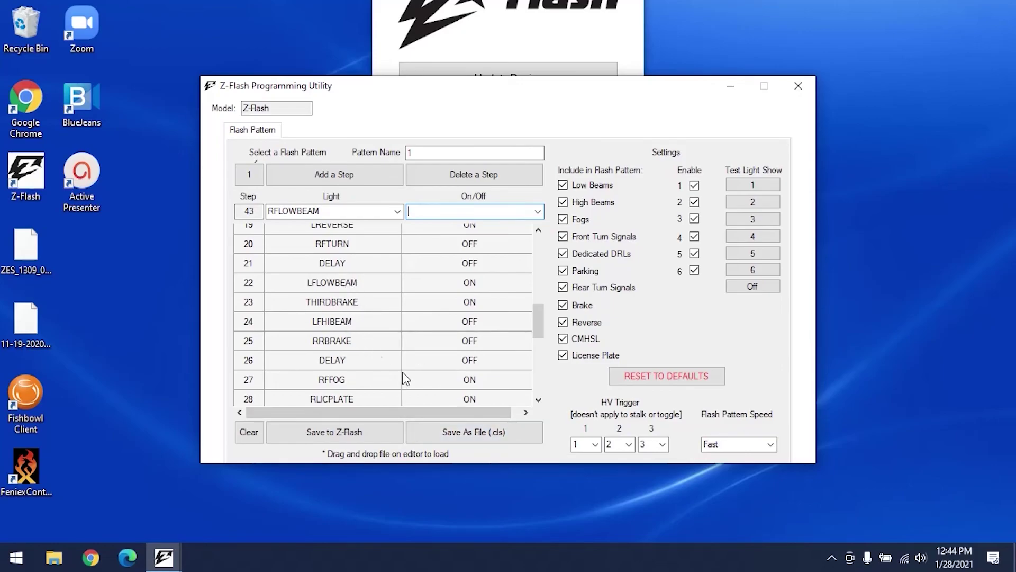
left_click(453, 437)
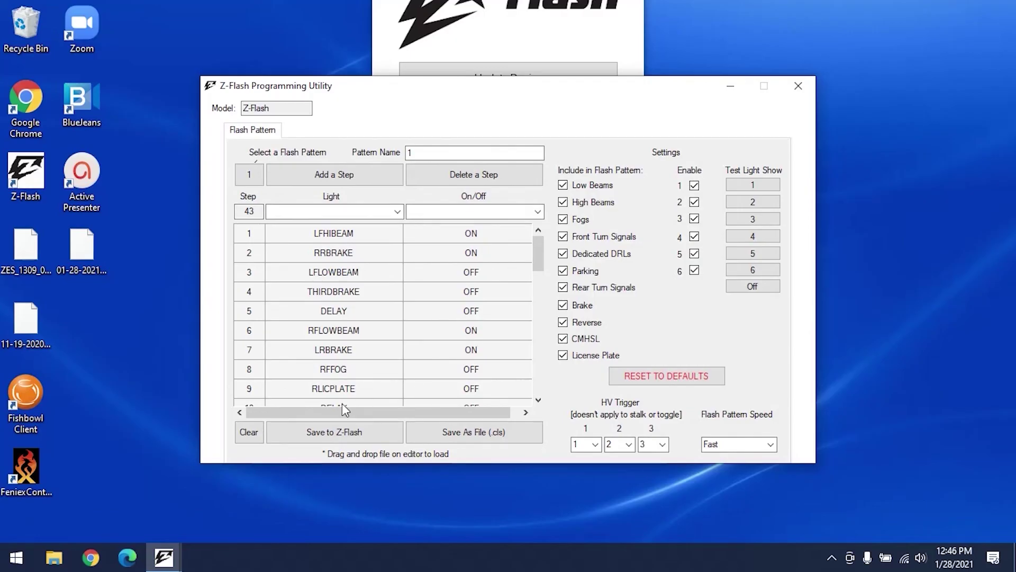
Clear the editor, reload 01-28-2021_1_lightshow.cls into the step list, and write it to the Z-Flash.
left_click(257, 434)
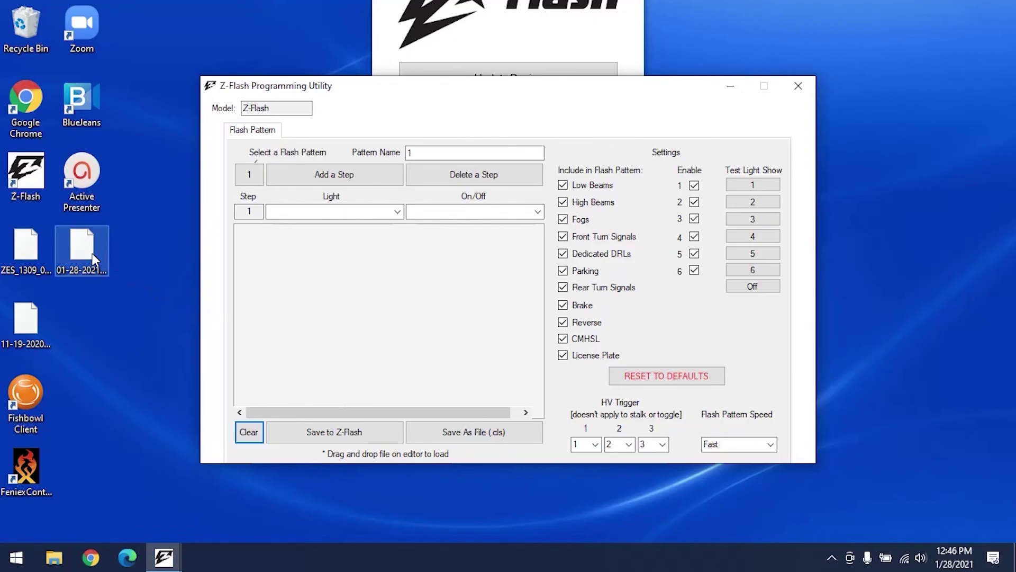
left_click_drag(92, 253, 379, 300)
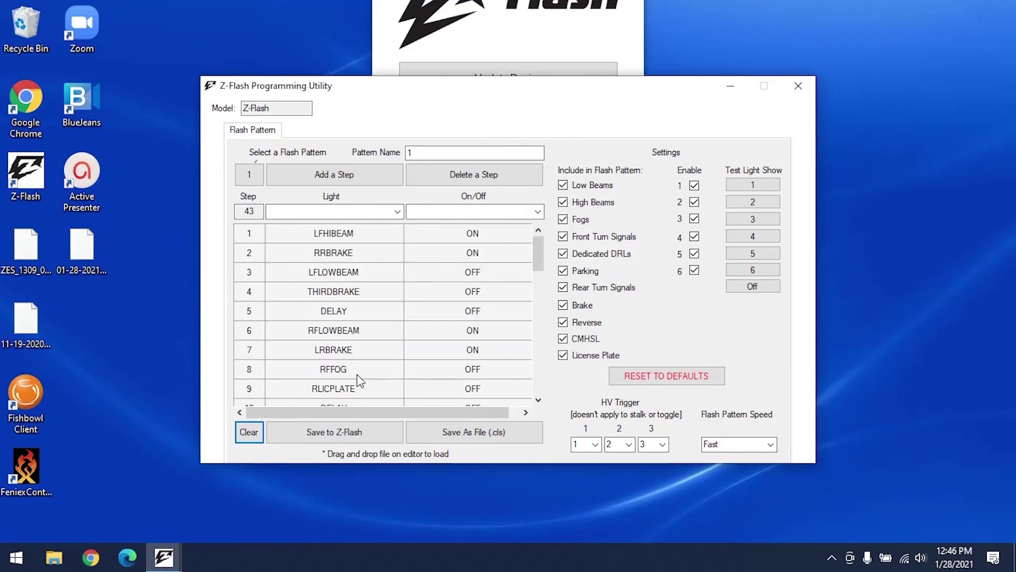
left_click(329, 430)
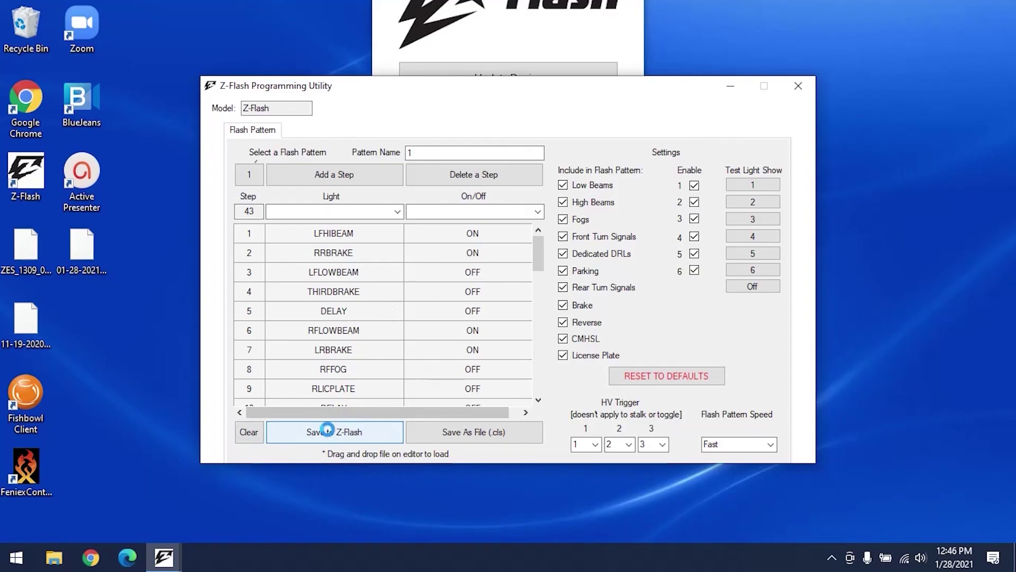